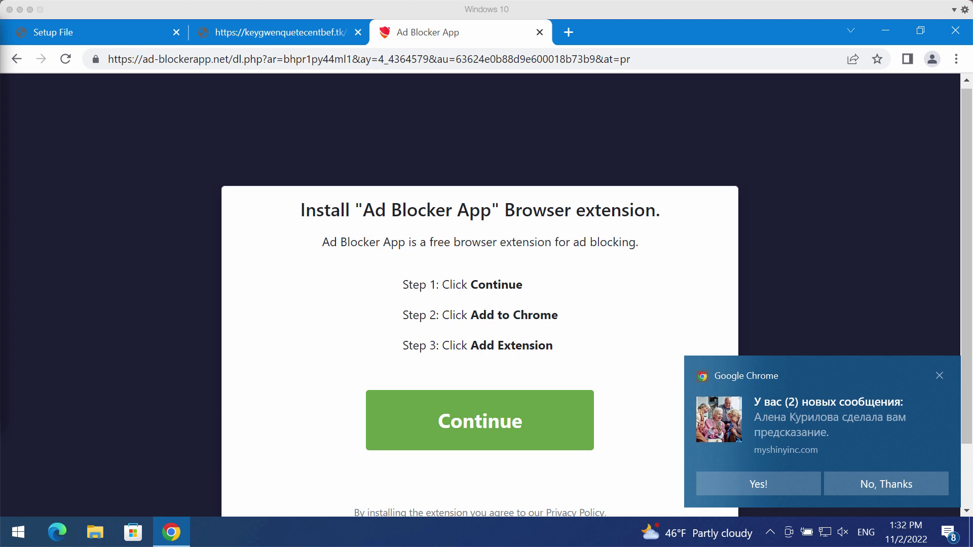
# Select the address bar to view the fake Ad Blocker App page's full address.
pyautogui.click(192, 59)
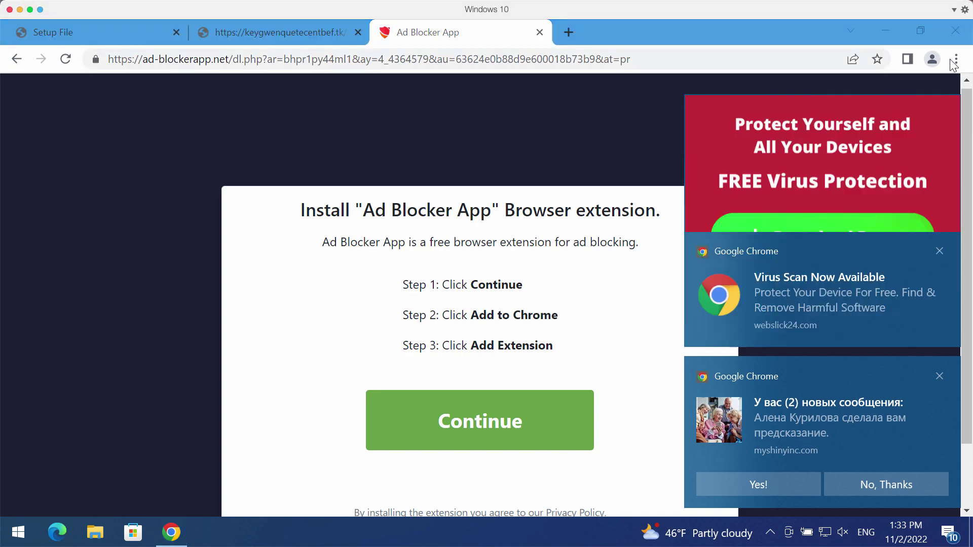
# Open Chrome's Extensions page from the ⋮ menu, confirm it is empty, and recentre the window.
pyautogui.click(919, 31)
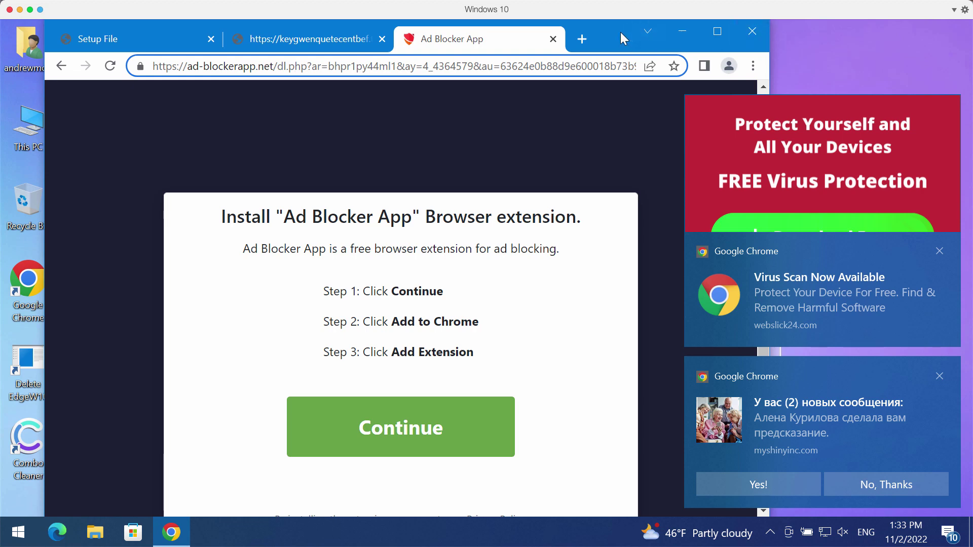
pyautogui.moveTo(621, 33); pyautogui.dragTo(411, 55)
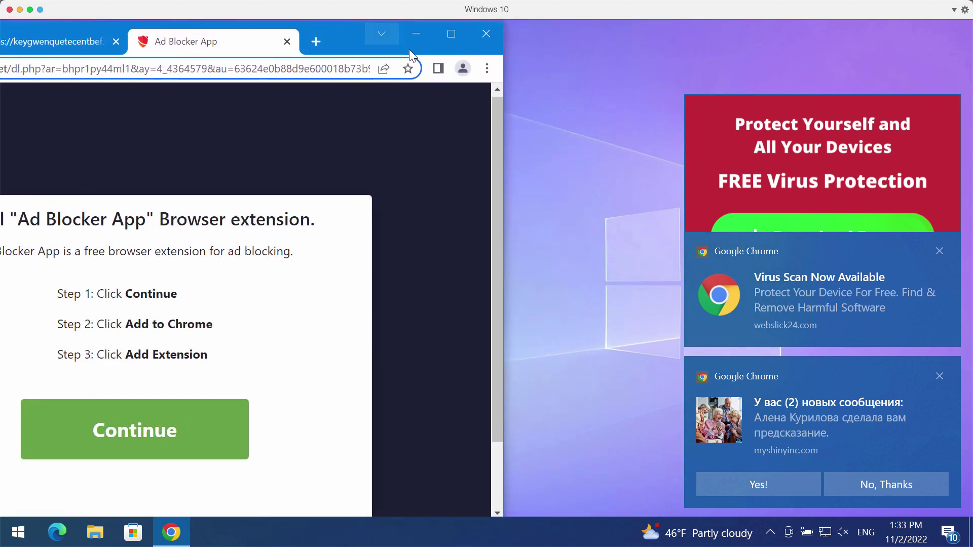
pyautogui.click(487, 67)
pyautogui.moveTo(358, 284)
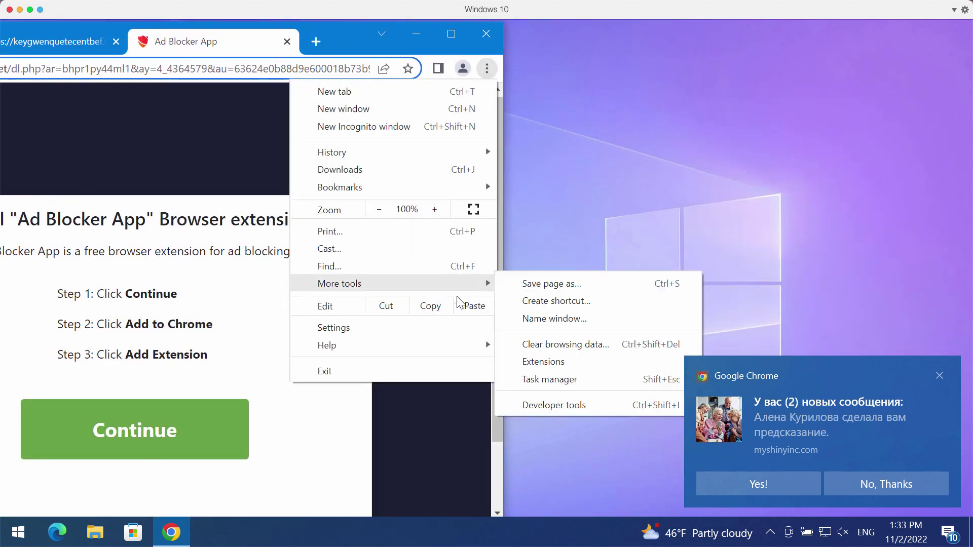
pyautogui.click(598, 363)
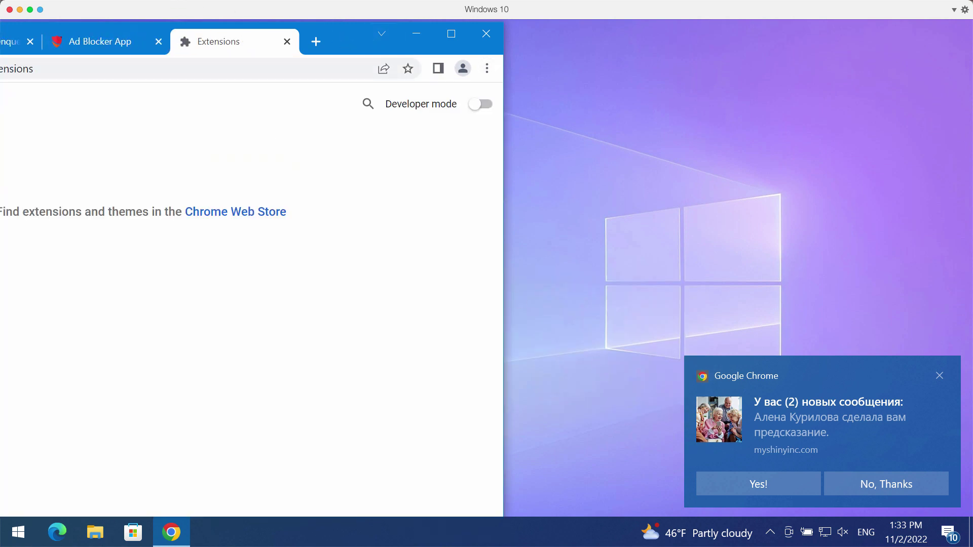
pyautogui.moveTo(344, 36); pyautogui.dragTo(747, 44)
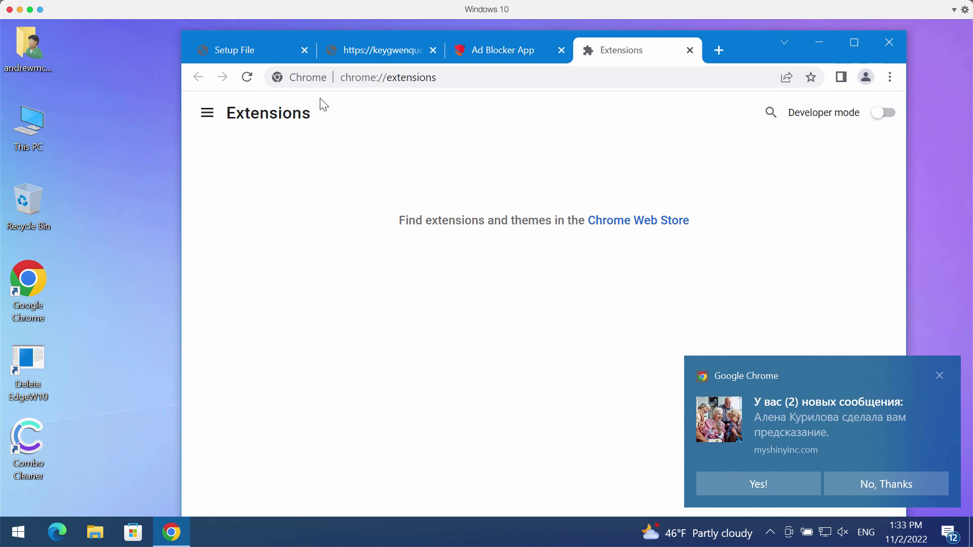
# Load combocleaner.com and maximize the Chrome window.
pyautogui.click(510, 81)
pyautogui.write('combocleaner.com')
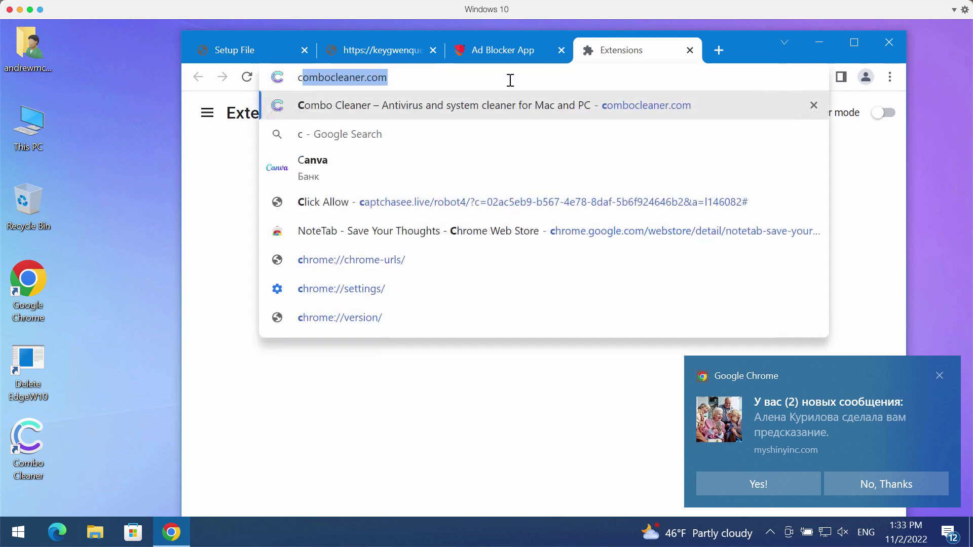
pyautogui.press('Return')
pyautogui.click(853, 44)
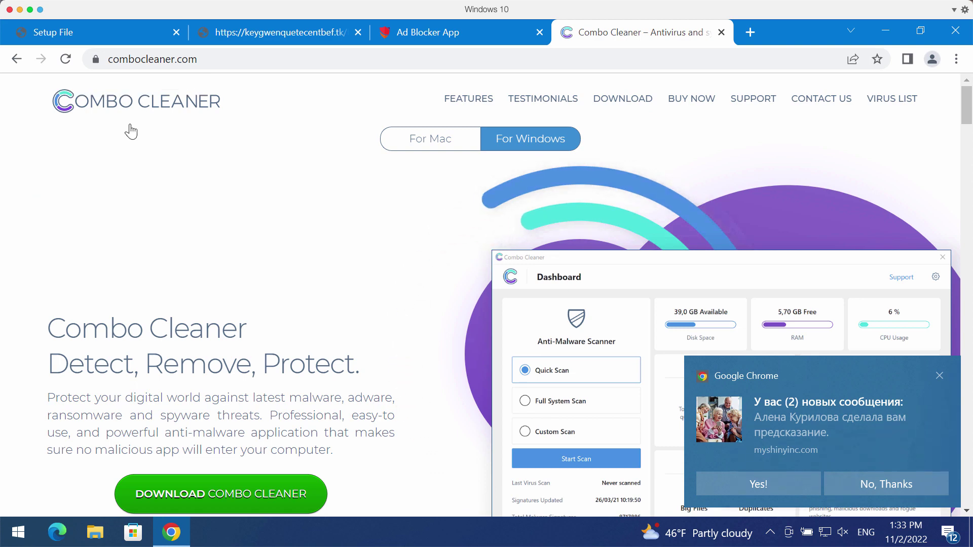
# Minimize Chrome and launch Combo Cleaner from its desktop shortcut.
pyautogui.click(885, 31)
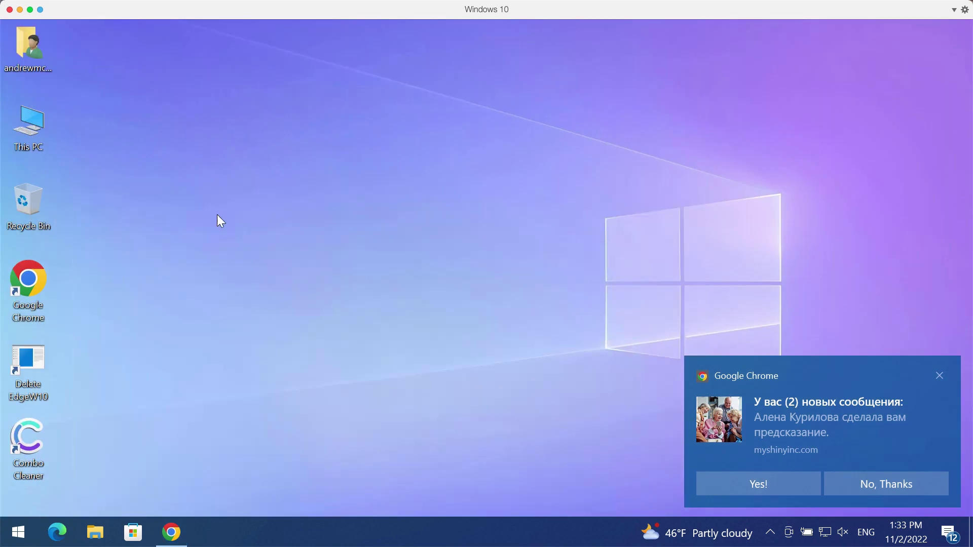
pyautogui.doubleClick(44, 456)
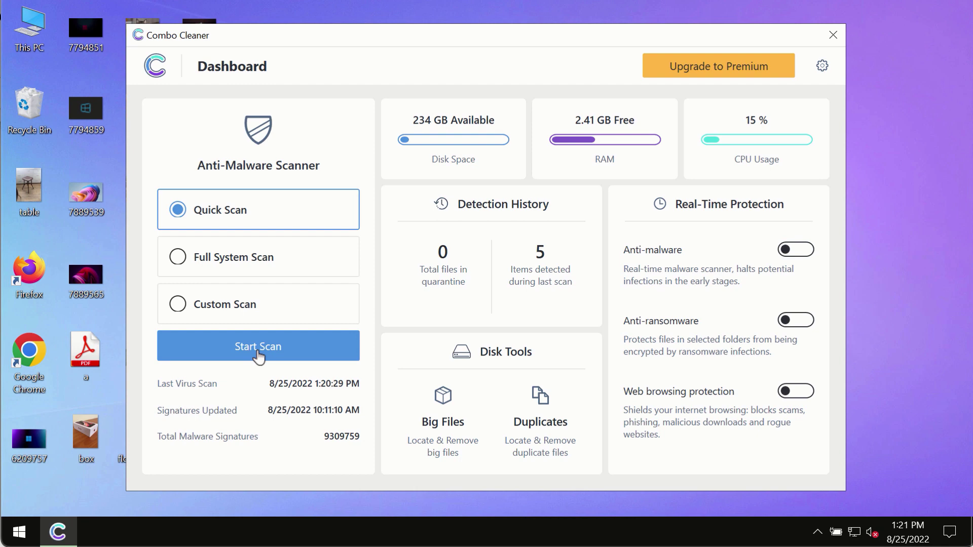
# Start a Quick Scan and reopen its progress view, showing 1 threat and 2 suspicious items.
pyautogui.click(281, 350)
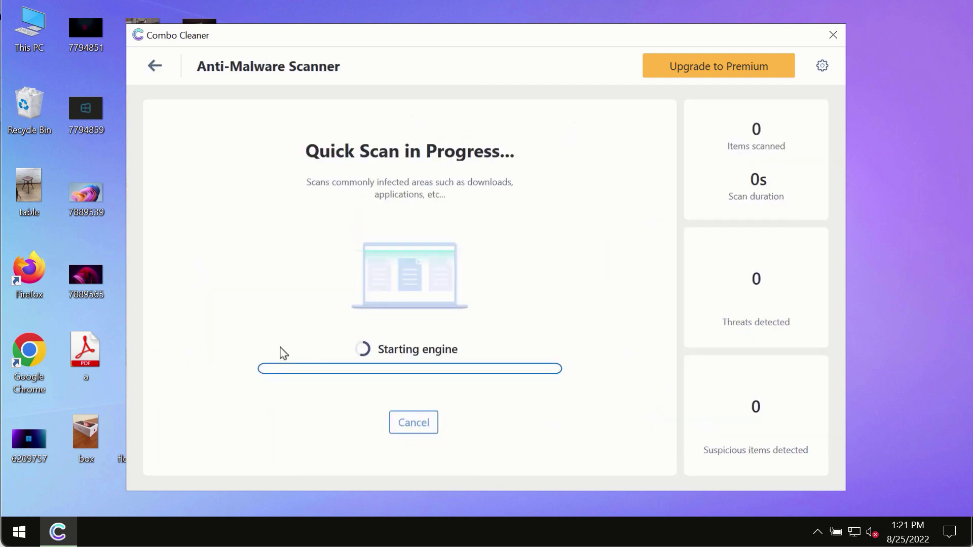
pyautogui.click(155, 68)
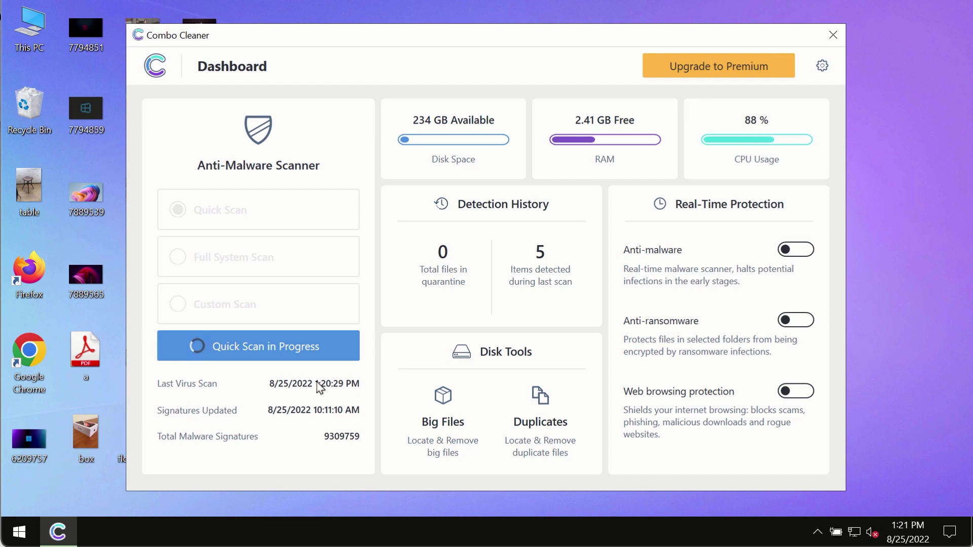
pyautogui.click(271, 346)
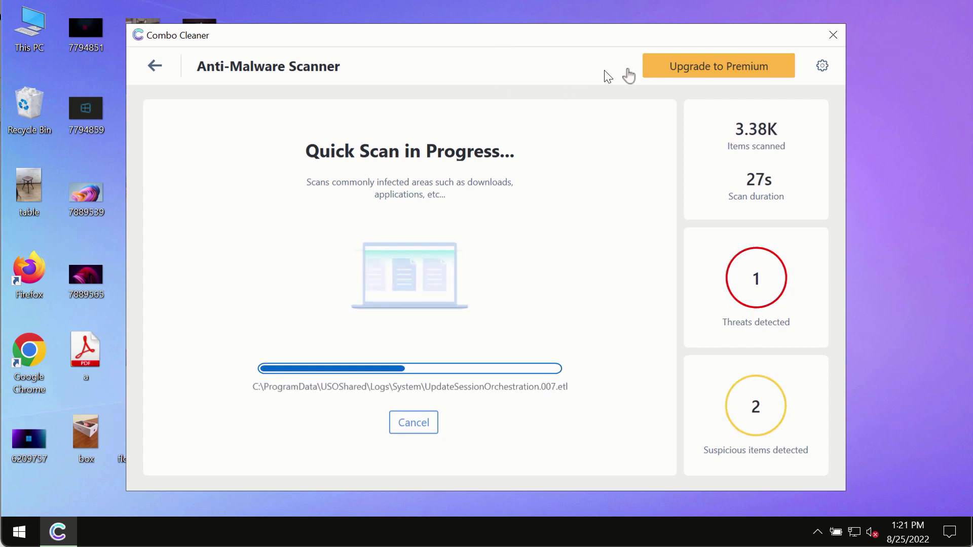
pyautogui.click(822, 72)
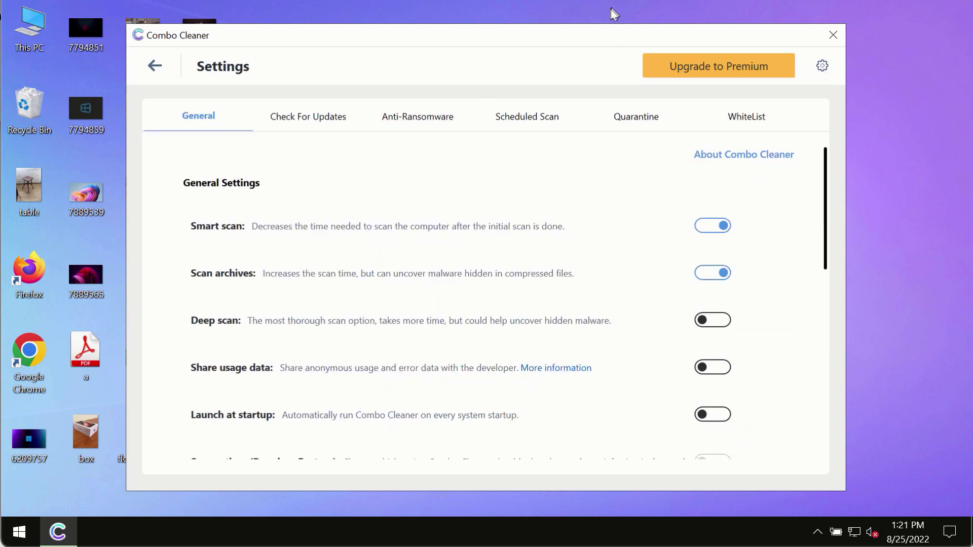
pyautogui.click(405, 124)
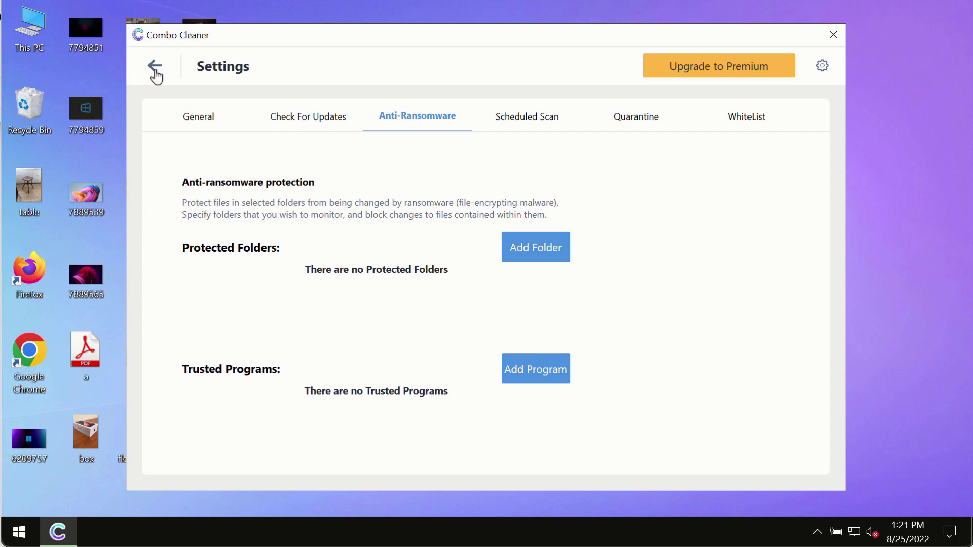
pyautogui.click(155, 72)
# Reopen the Quick Scan progress view and wait for 4 threats and 2 suspicious items.
pyautogui.click(296, 339)
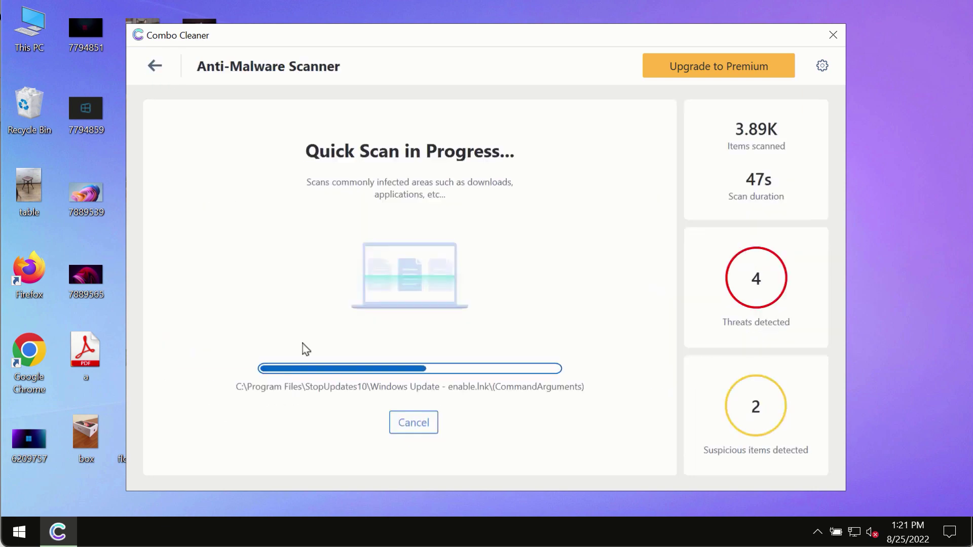